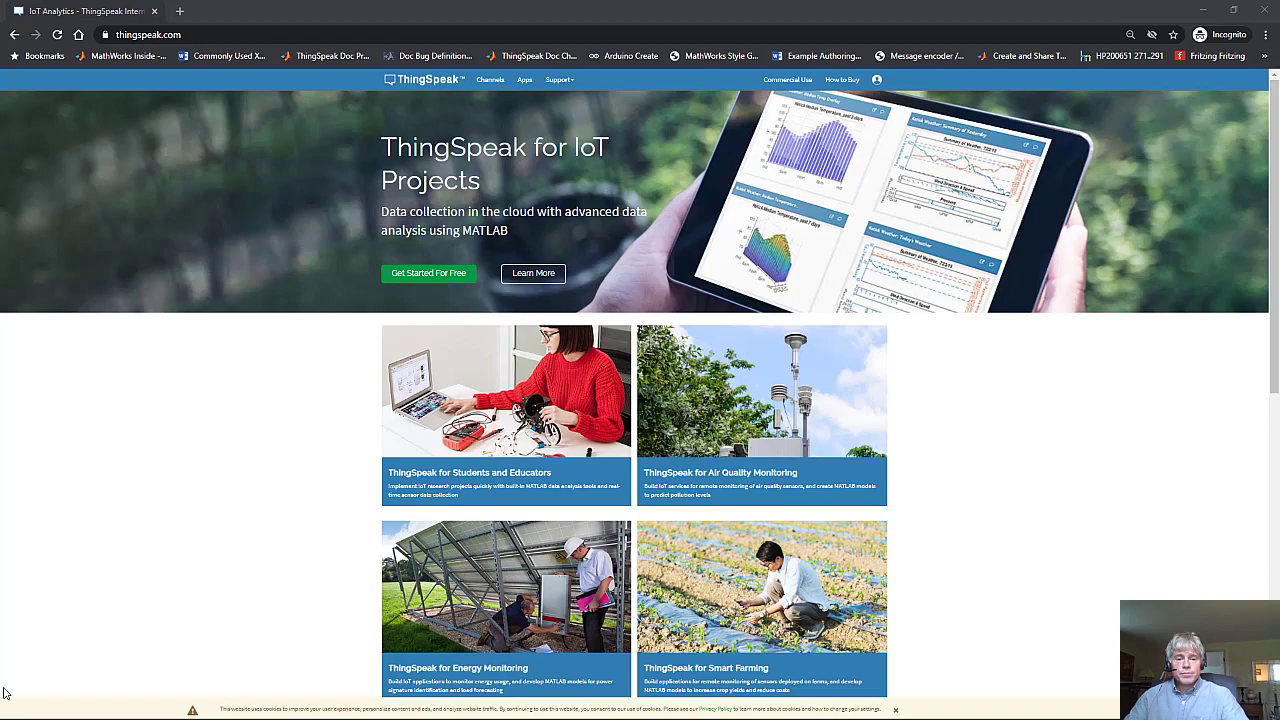
Scroll down the thingspeak.com home page to reach the featured Traffic Monitor project.
{"action": "scroll", "coordinate": [3, 692], "scroll_direction": "down", "scroll_amount": 3}
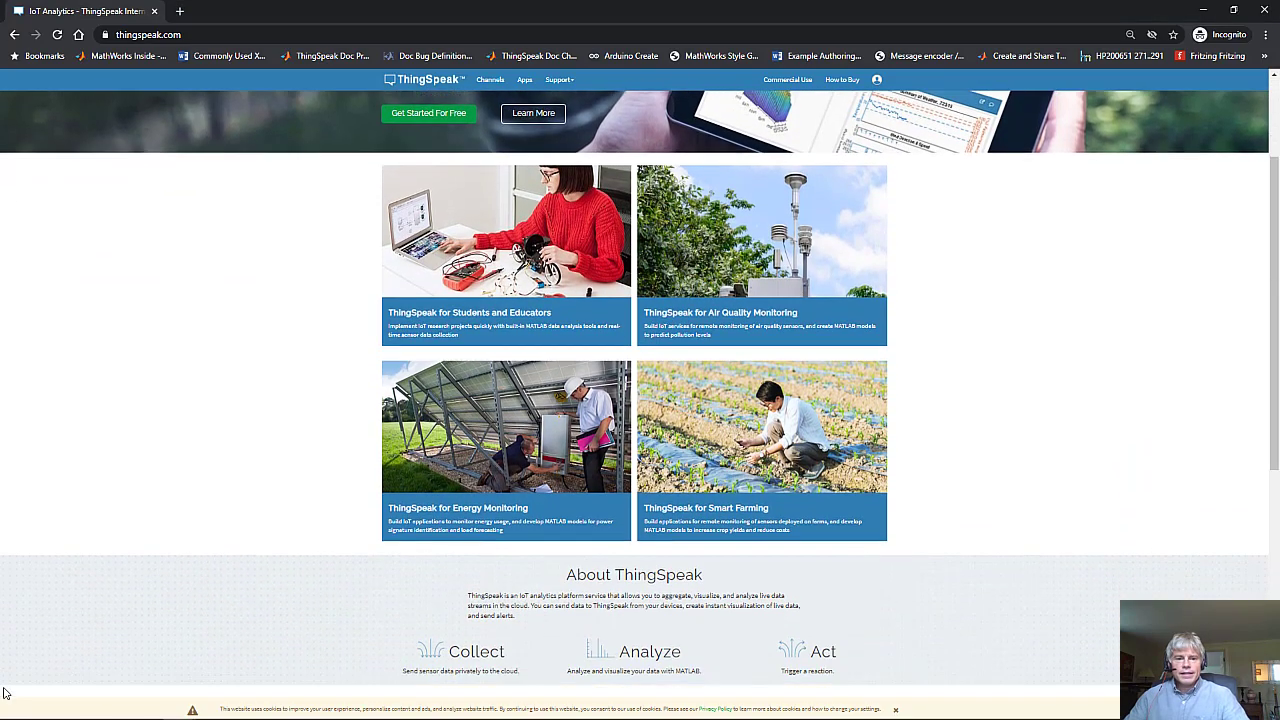
{"action": "scroll", "coordinate": [3, 692], "scroll_direction": "down", "scroll_amount": 5}
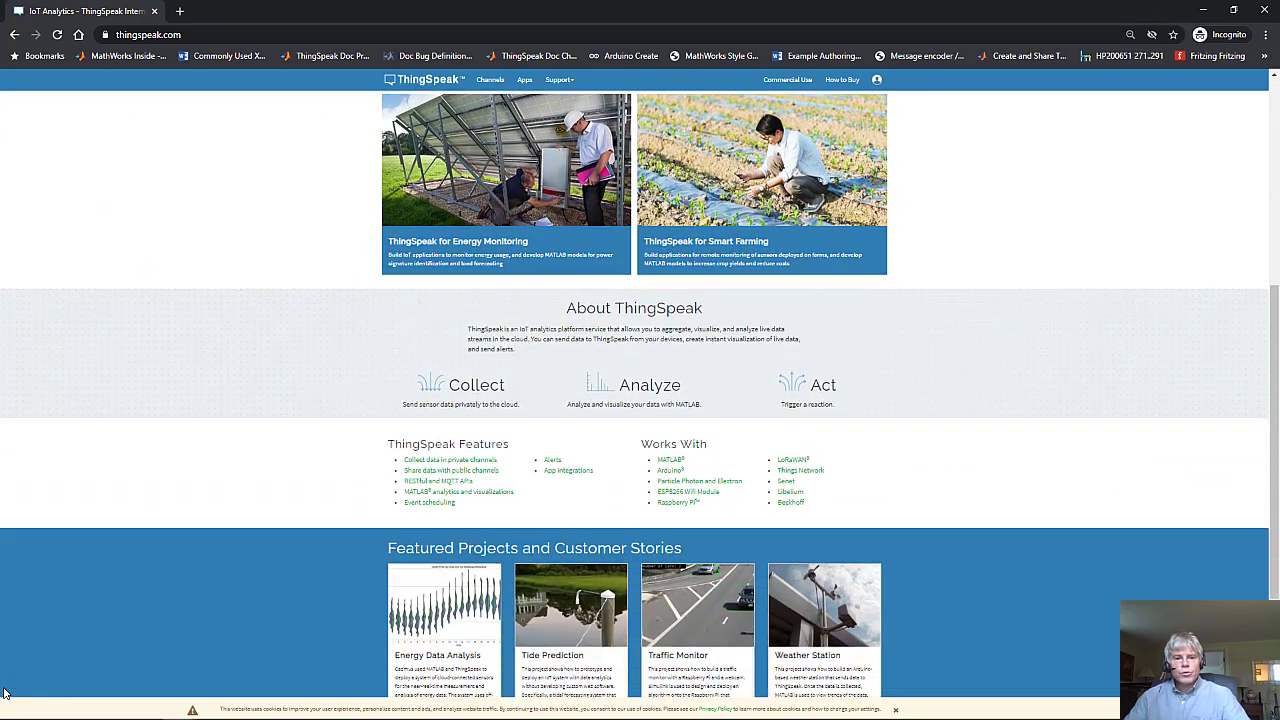
{"action": "scroll", "coordinate": [3, 692], "scroll_direction": "down", "scroll_amount": 4}
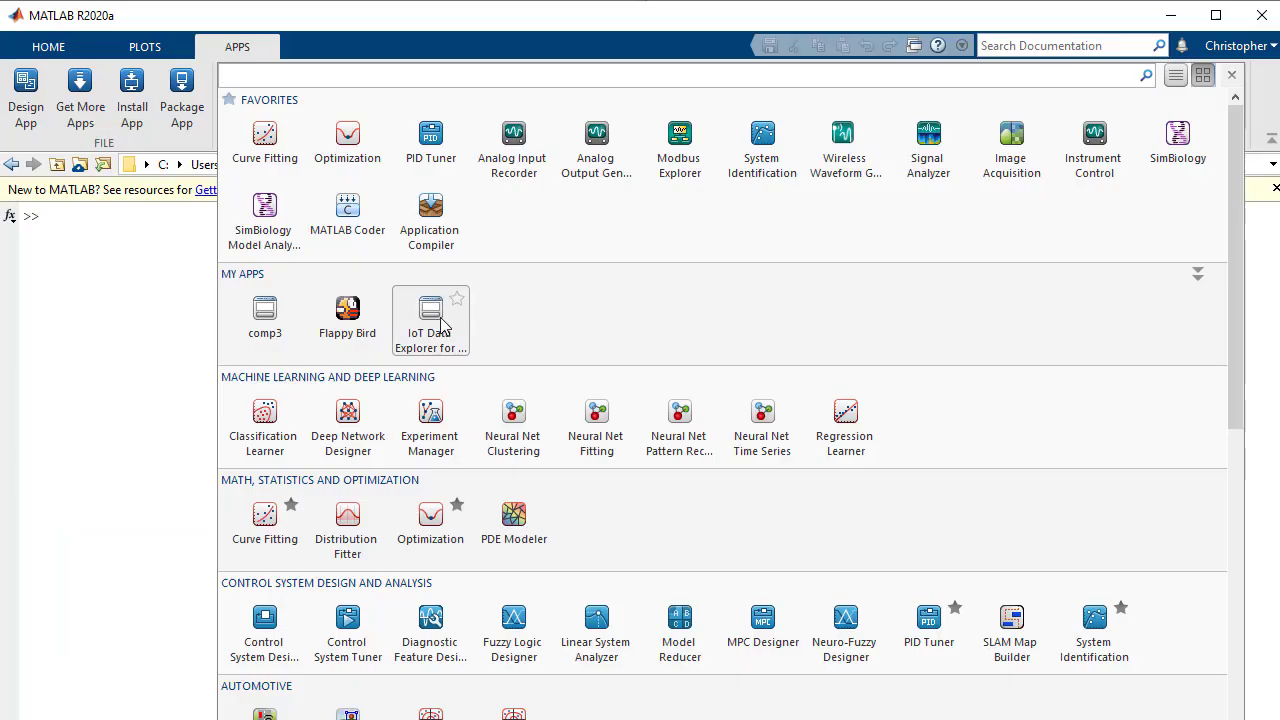
Bring up the IoT Data Explorer app from the MATLAB Apps tab.
{"action": "mouse_move", "coordinate": [441, 325]}
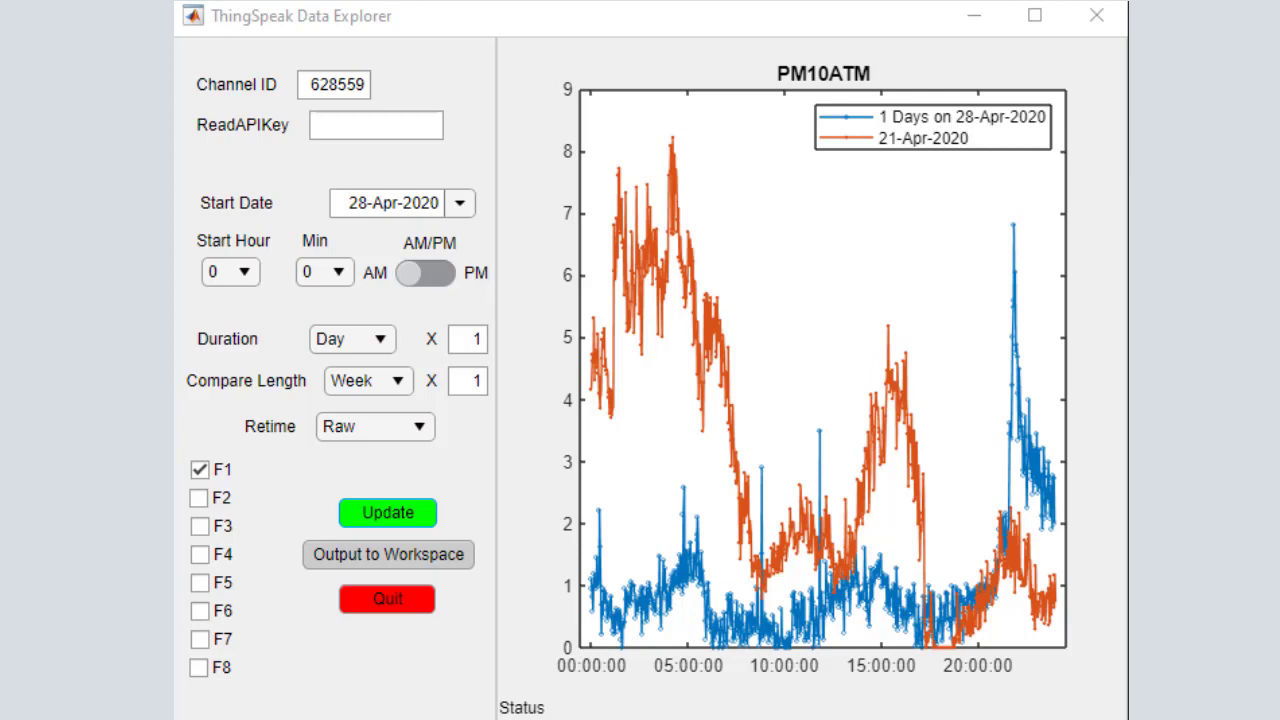
Check field F6 to add a Temperature comparison plot below PM10ATM.
{"action": "left_click", "coordinate": [199, 610]}
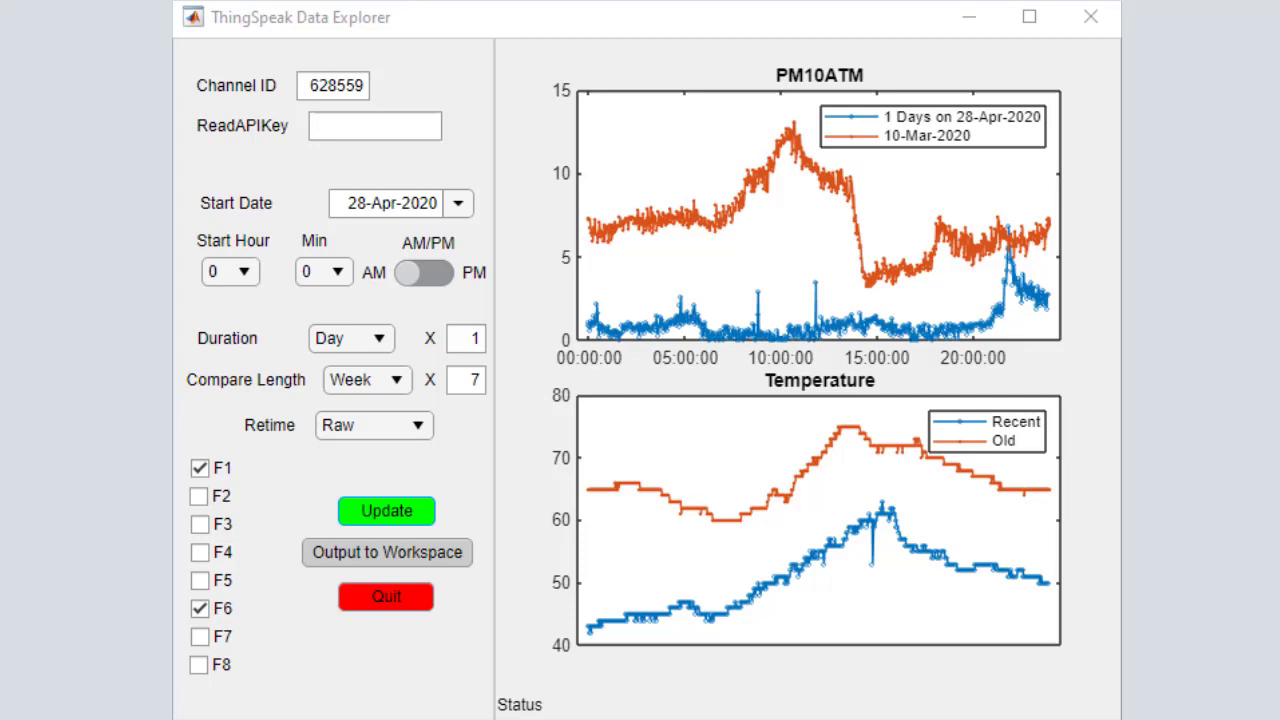
Enter 3 as the duration multiplier so the plots span three days.
{"action": "type", "text": "3"}
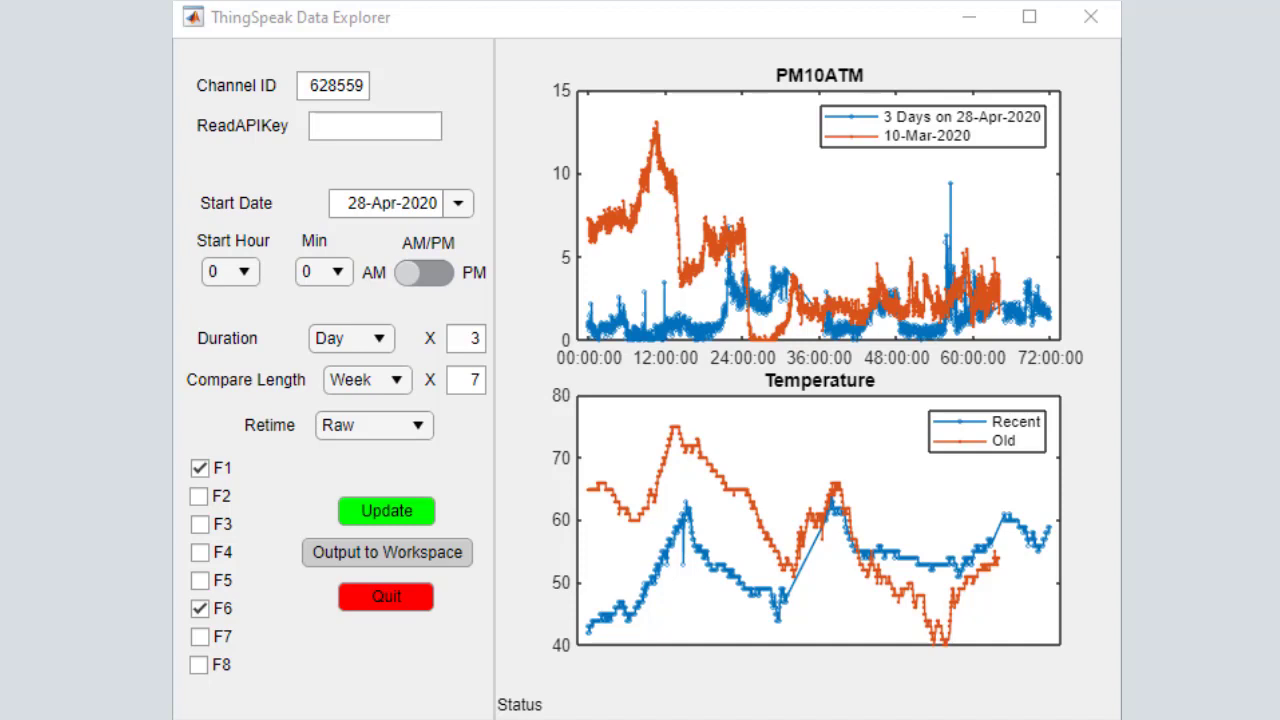
Change the Retime option from raw to hourly.
{"action": "key", "text": "Down"}
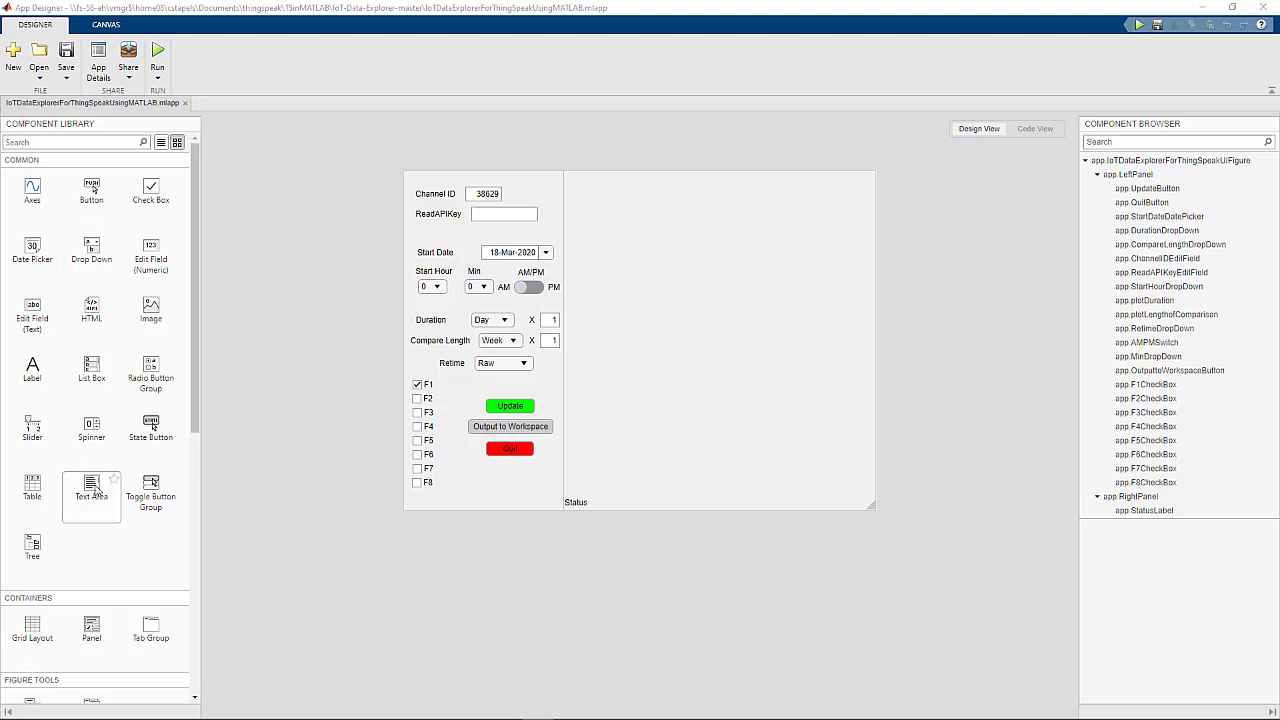
Place a Text Area on the canvas, undo it, and show the Update button's Callbacks options.
{"action": "left_click_drag", "start_coordinate": [97, 487], "coordinate": [736, 421]}
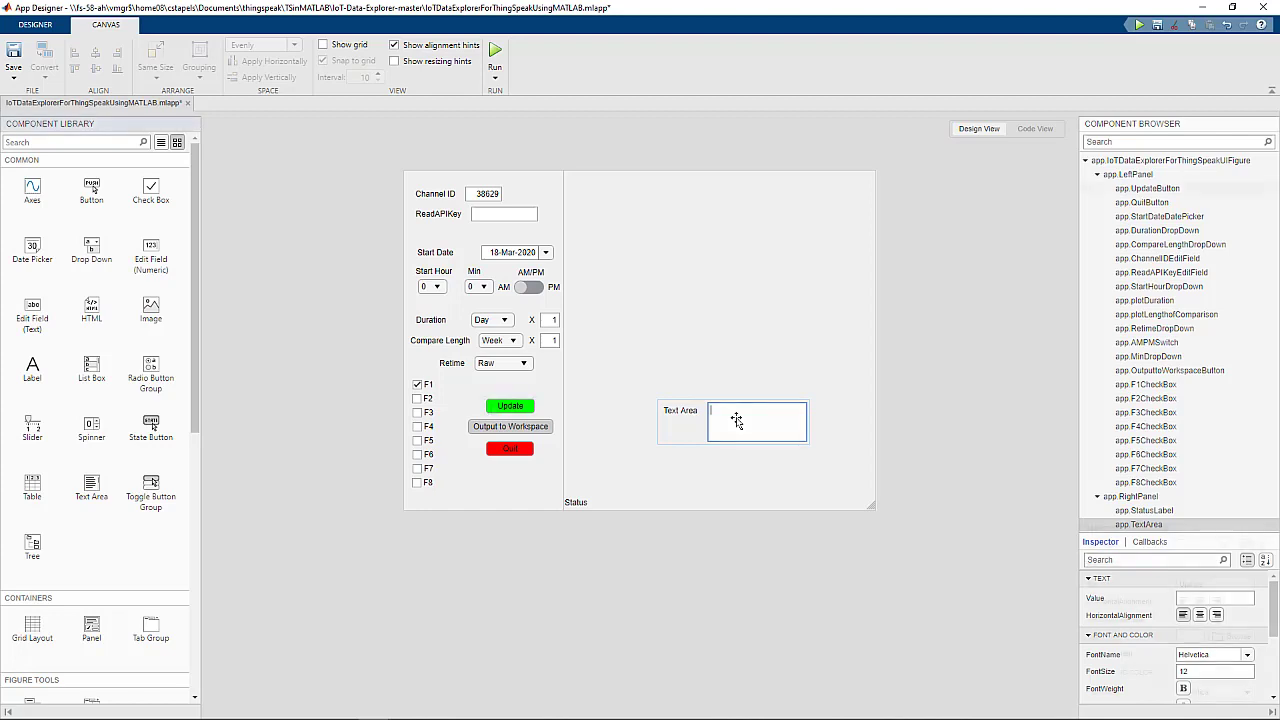
{"action": "key", "text": "ctrl+z"}
{"action": "right_click", "coordinate": [491, 406]}
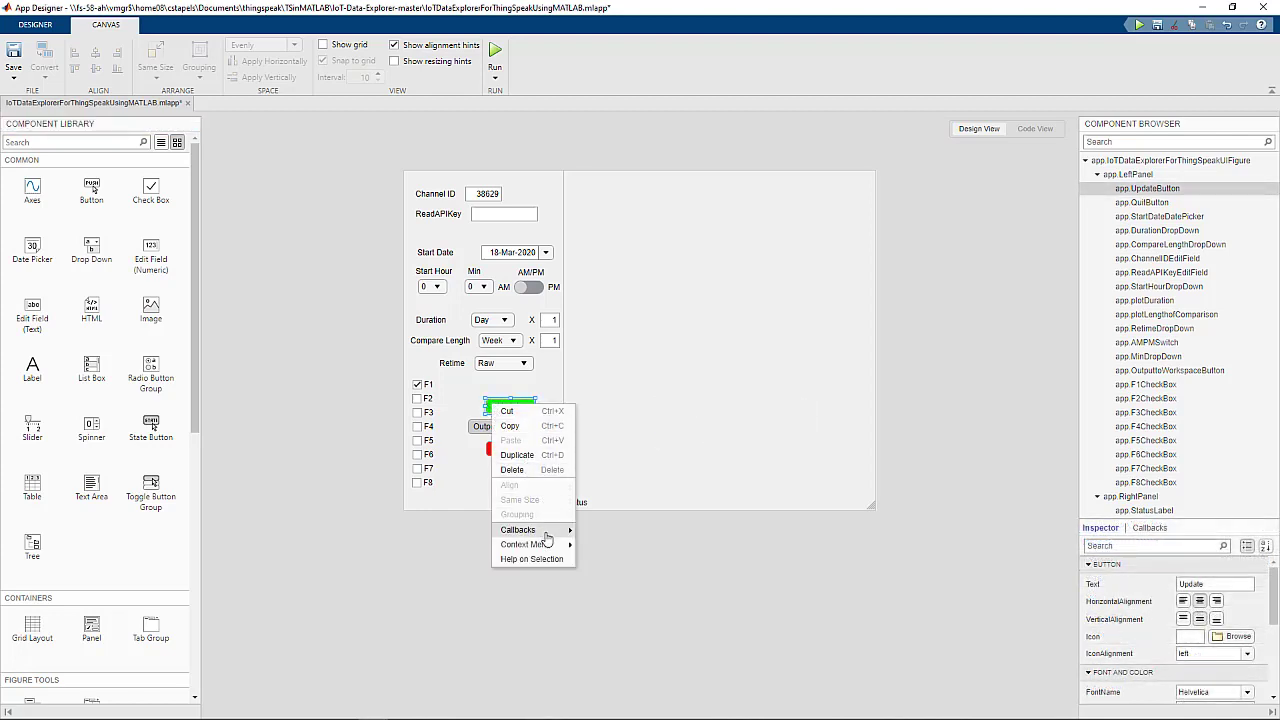
{"action": "mouse_move", "coordinate": [547, 539]}
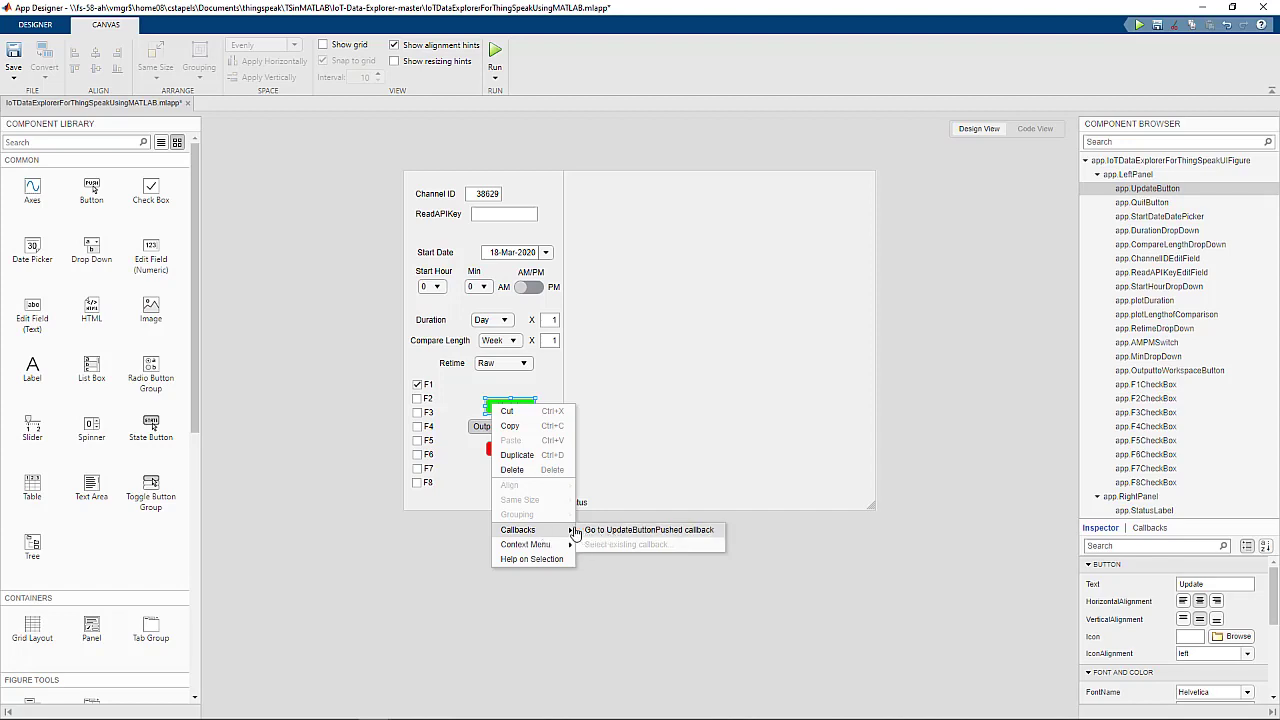
Jump to the Update button's existing UpdateButtonPushed callback code.
{"action": "left_click", "coordinate": [590, 530]}
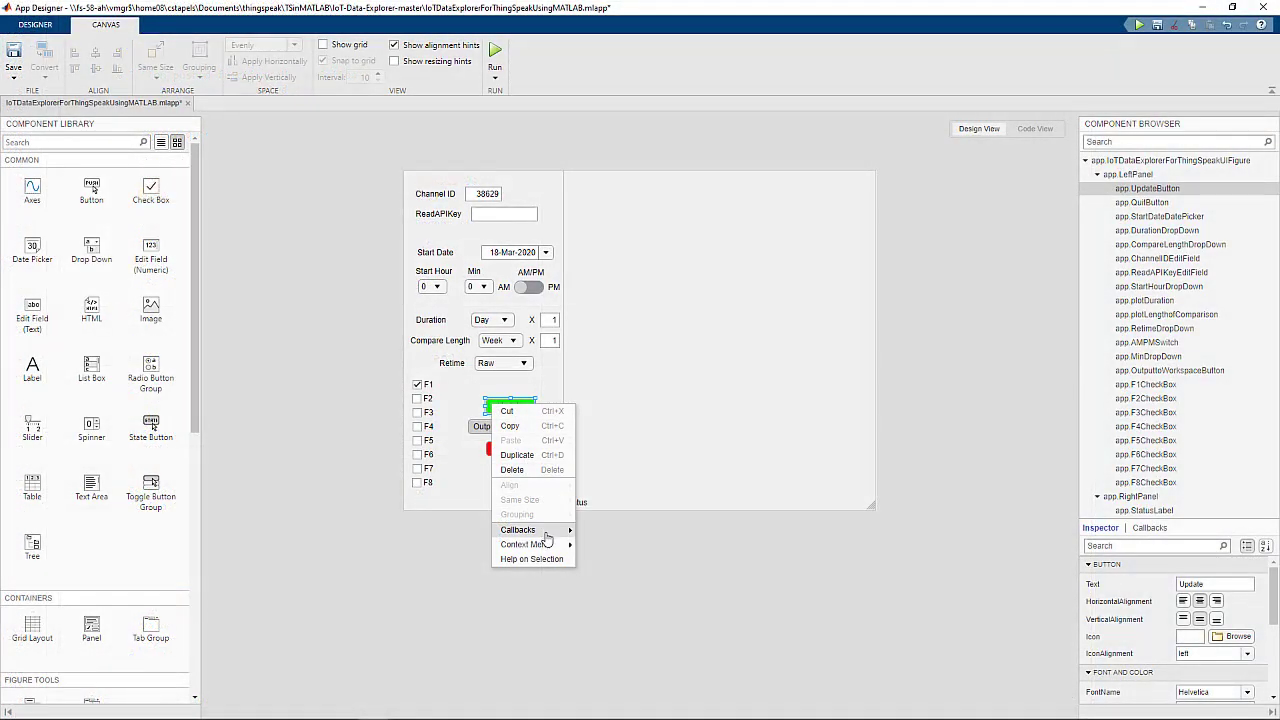
{"action": "mouse_move", "coordinate": [546, 536]}
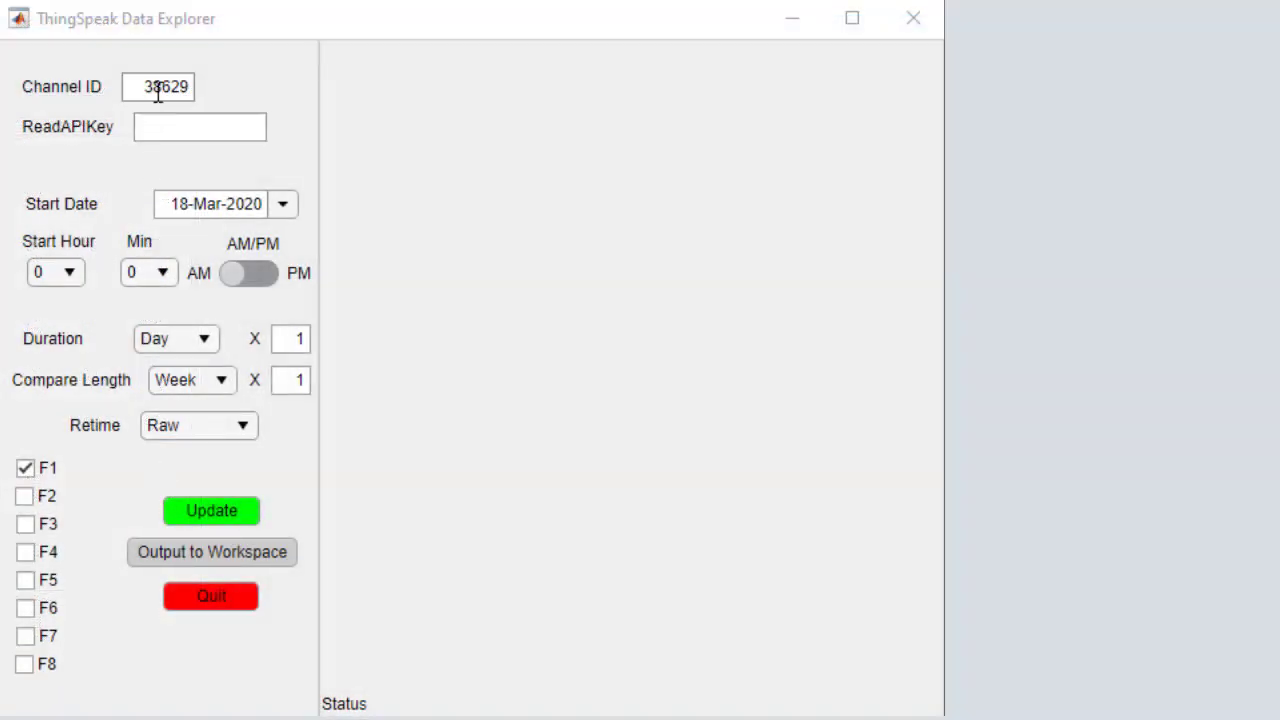
Load channel 102698 with start date 04/20/2020 and update the plot.
{"action": "double_click", "coordinate": [157, 93]}
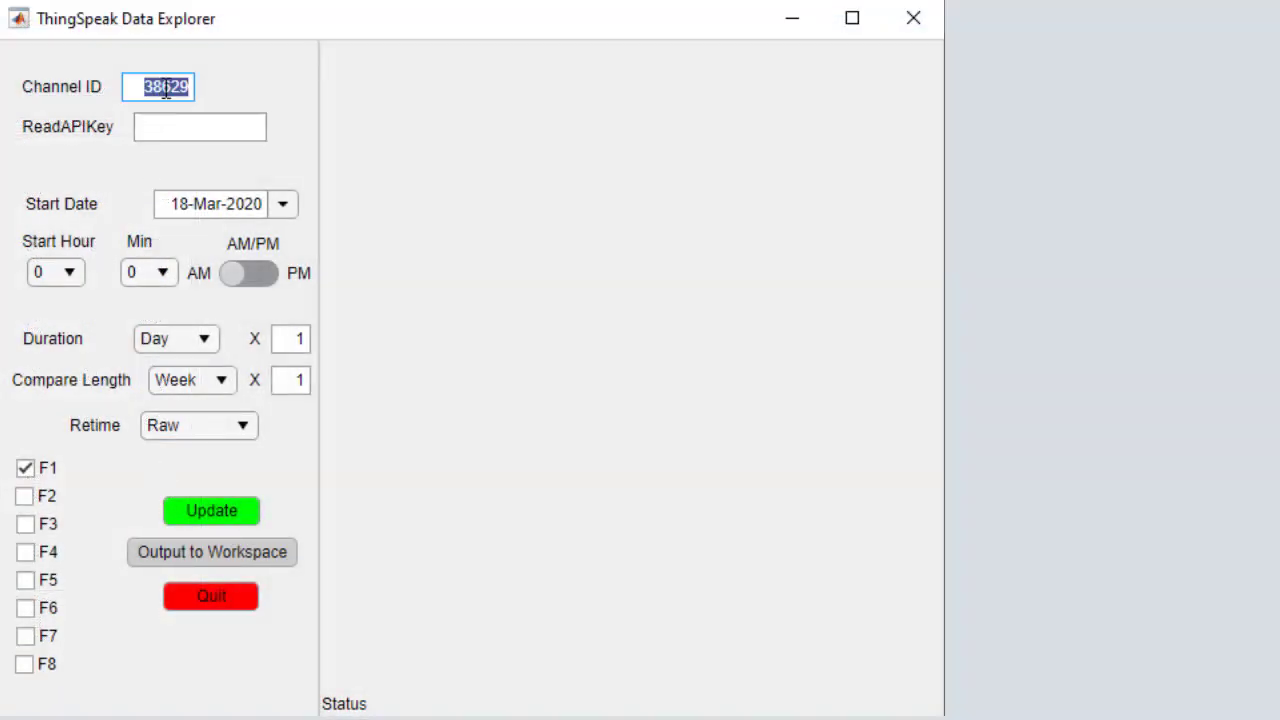
{"action": "type", "text": "102698"}
{"action": "left_click", "coordinate": [255, 204]}
{"action": "type", "text": "04/20/2020"}
{"action": "left_click", "coordinate": [213, 495]}
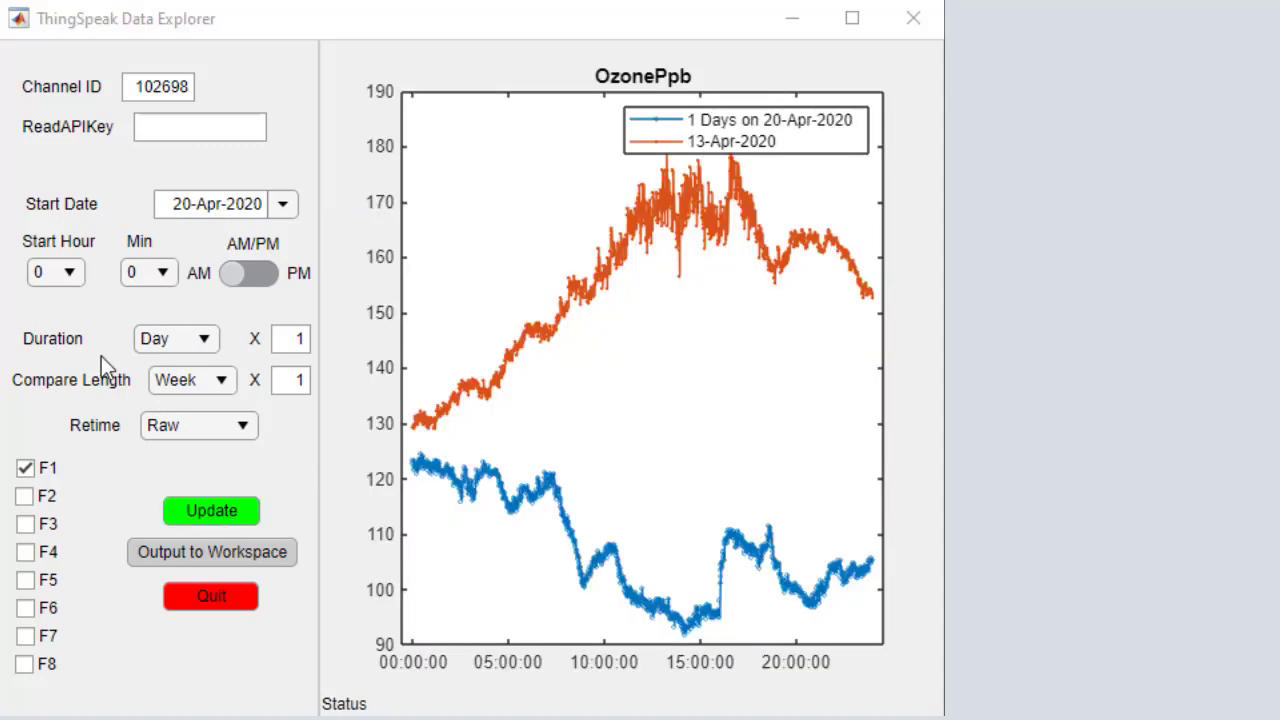
Add fields F2 and F3 and set the duration to 6 hours.
{"action": "left_click", "coordinate": [24, 496]}
{"action": "left_click", "coordinate": [24, 524]}
{"action": "left_click", "coordinate": [205, 340]}
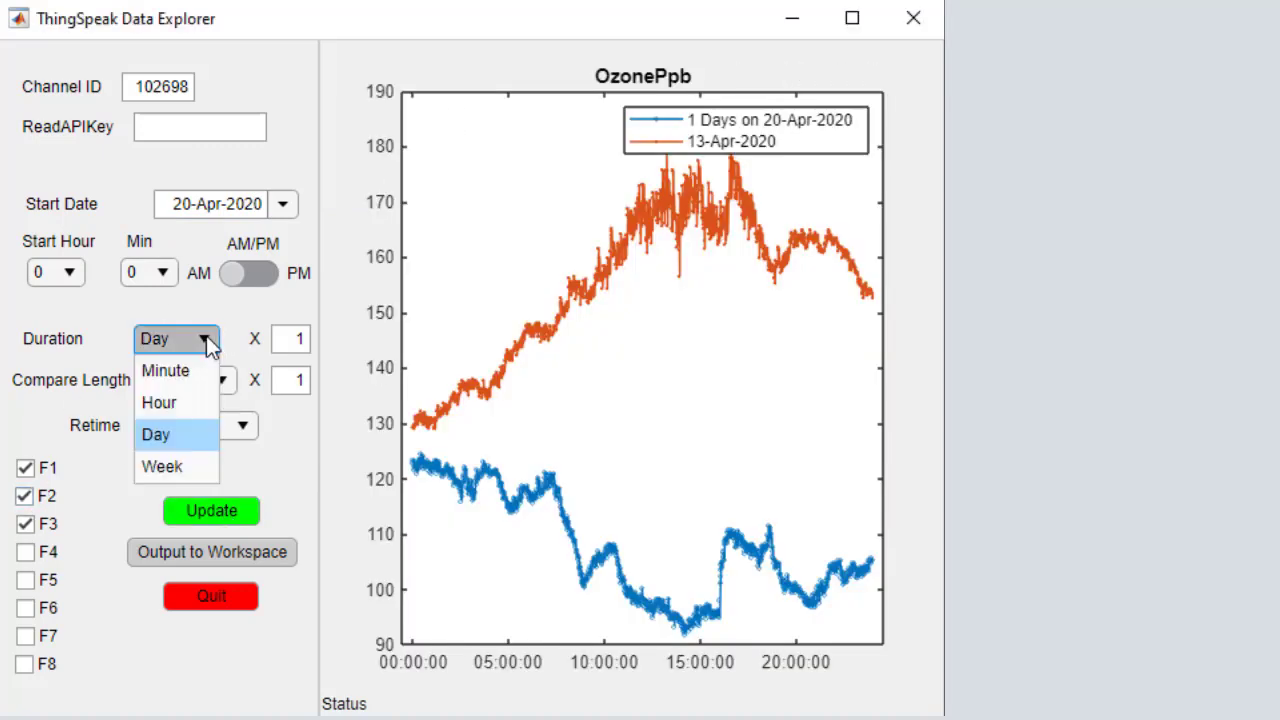
{"action": "left_click", "coordinate": [190, 402]}
{"action": "double_click", "coordinate": [308, 340]}
{"action": "type", "text": "6"}
Set the start minute to 5, retime hourly, and redraw the plots.
{"action": "left_click", "coordinate": [82, 272]}
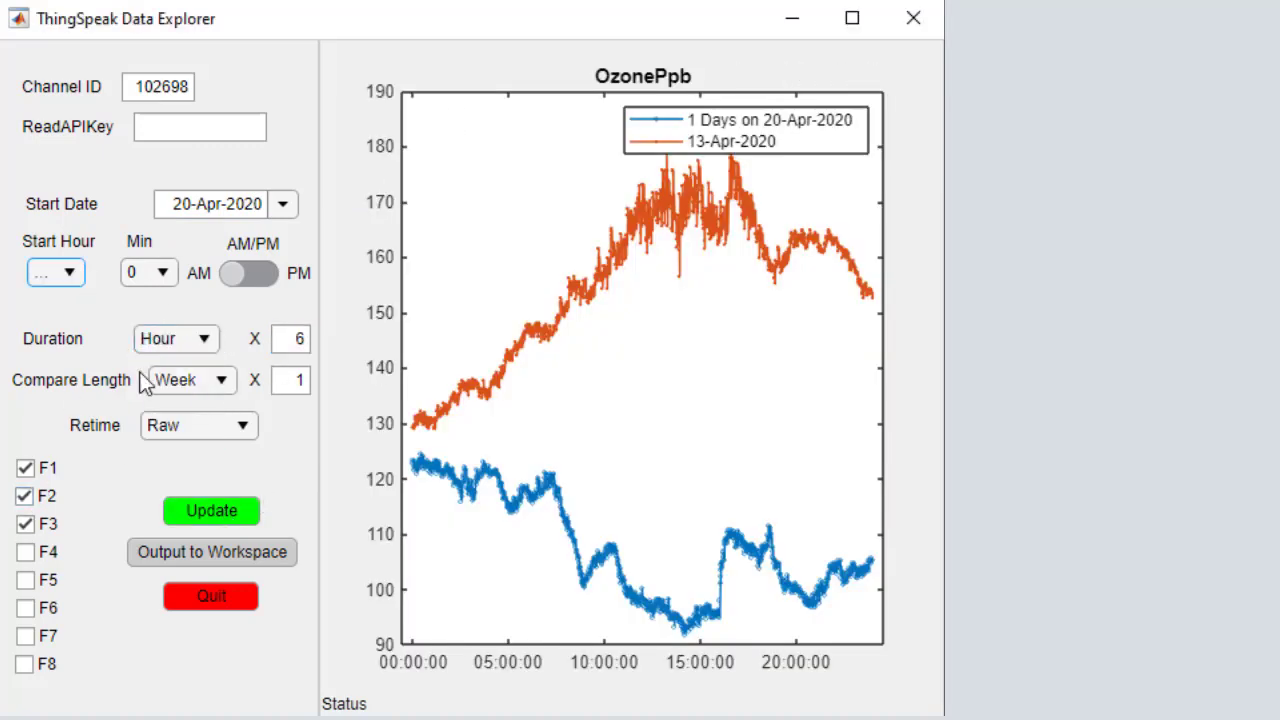
{"action": "left_click", "coordinate": [172, 274]}
{"action": "left_click", "coordinate": [150, 460]}
{"action": "left_click", "coordinate": [200, 425]}
{"action": "left_click", "coordinate": [172, 521]}
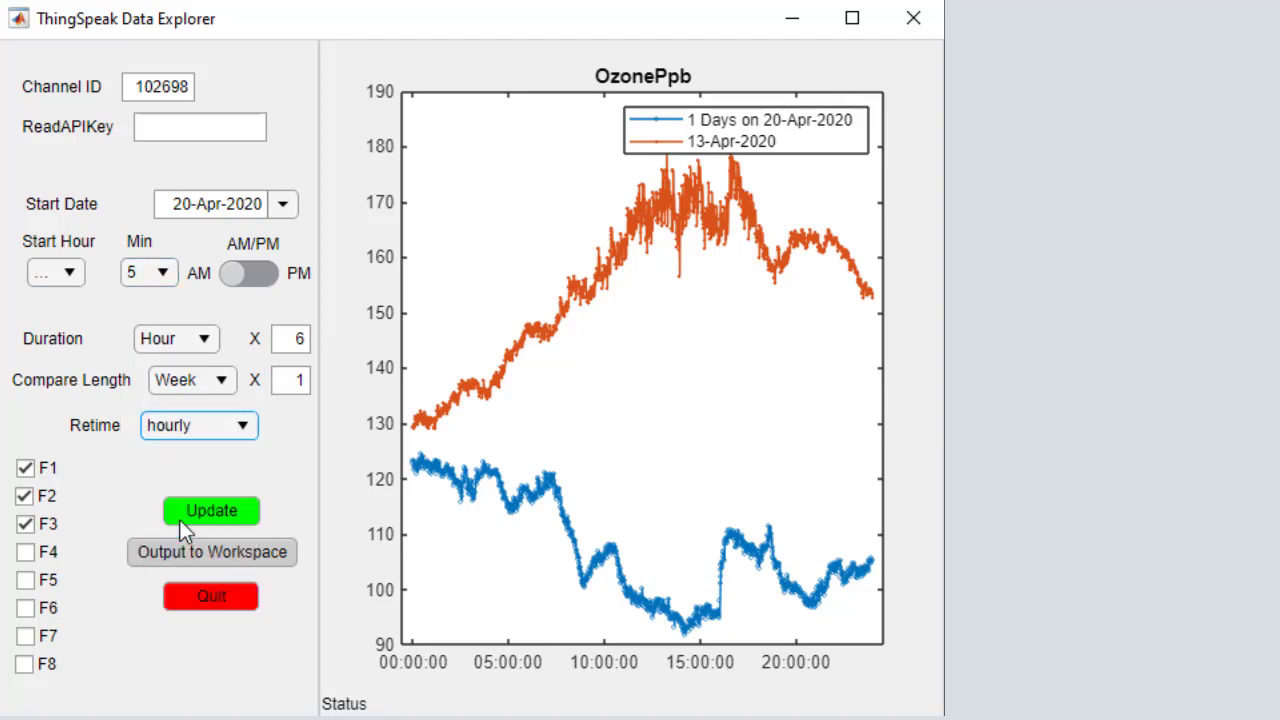
{"action": "left_click", "coordinate": [180, 520]}
Set the start date to 30-Jun-2020 and compare against 14 weeks earlier.
{"action": "left_click", "coordinate": [284, 204]}
{"action": "left_click", "coordinate": [285, 250]}
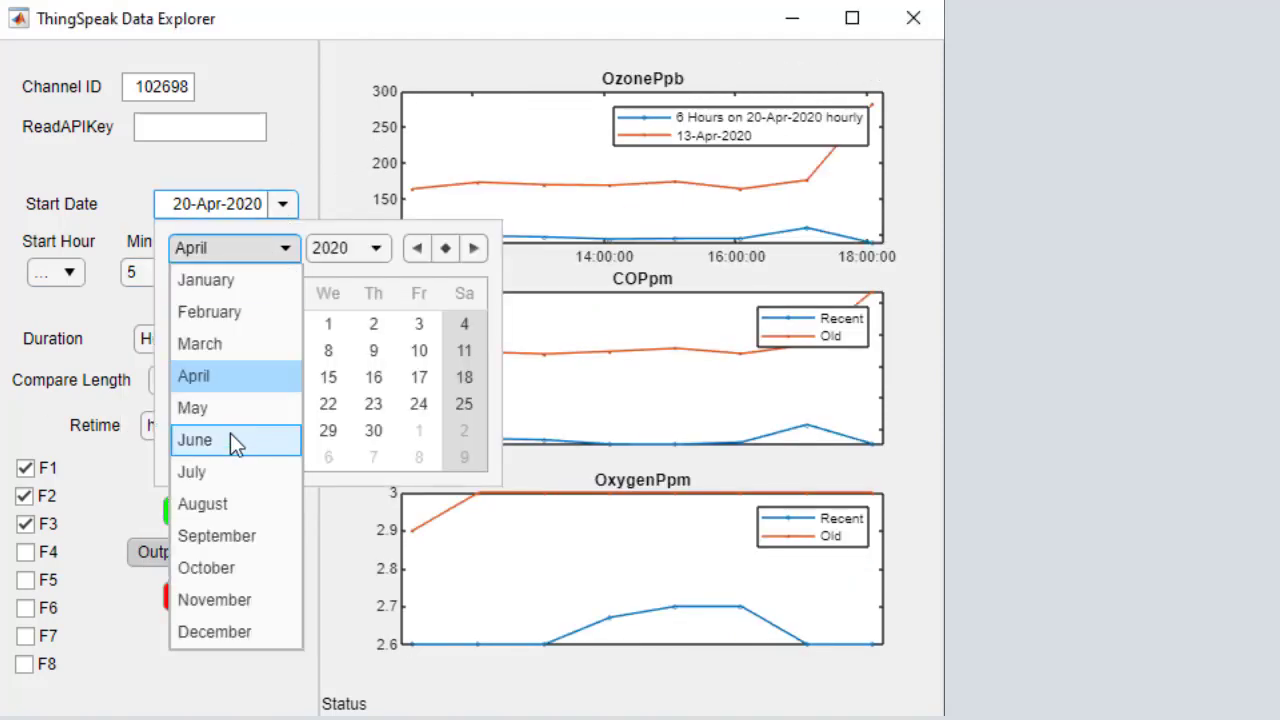
{"action": "left_click", "coordinate": [195, 440]}
{"action": "left_click", "coordinate": [283, 430]}
{"action": "double_click", "coordinate": [297, 380]}
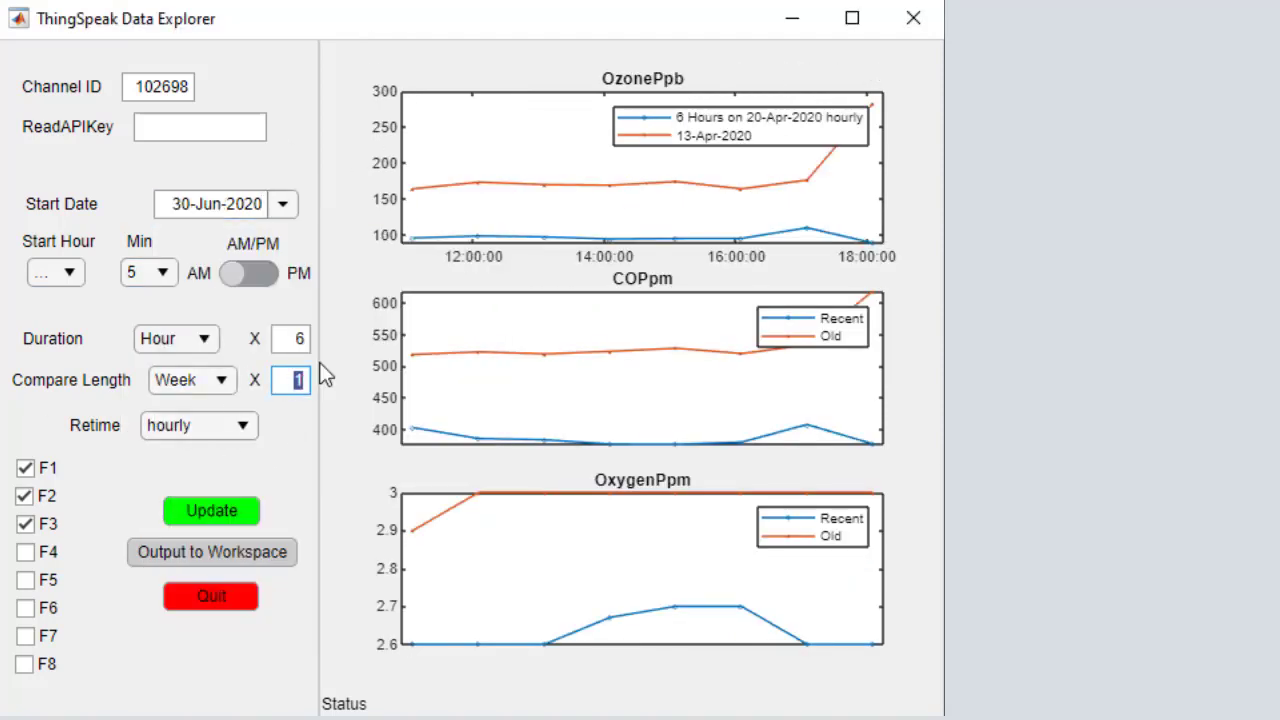
{"action": "type", "text": "14"}
{"action": "left_click", "coordinate": [240, 516]}
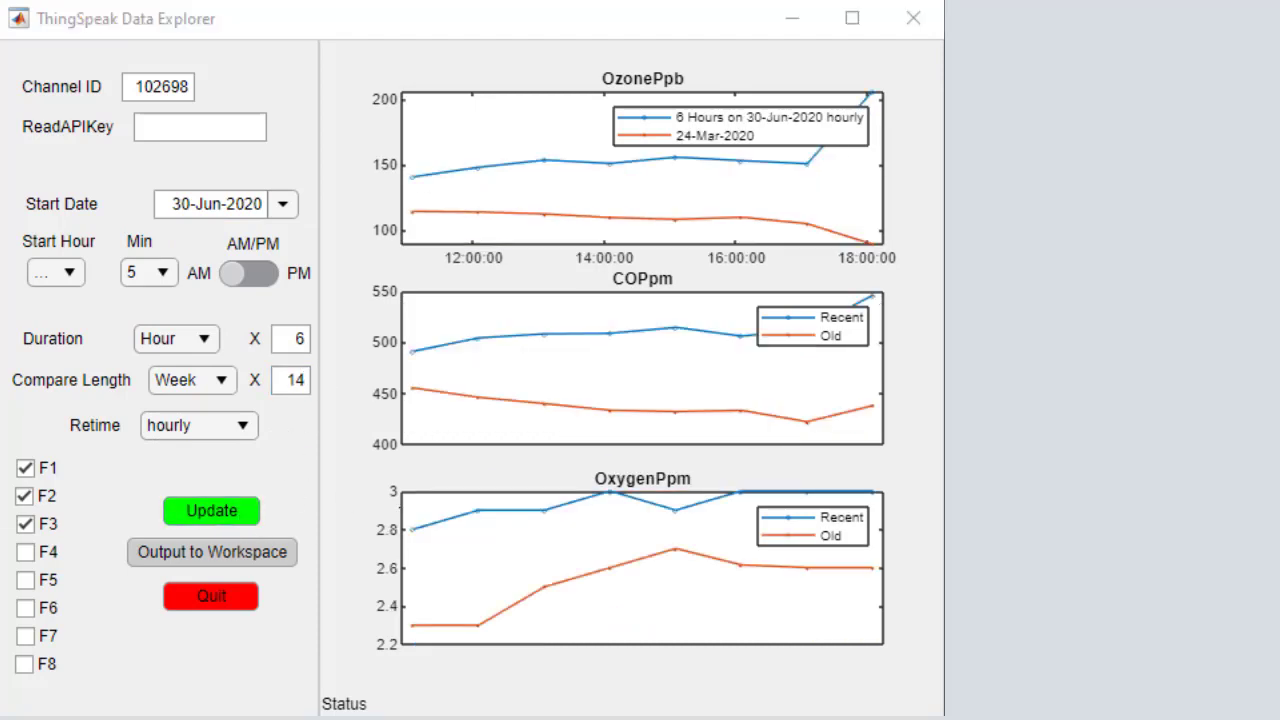
Plot only fields F5, F6 and F7, dropping F1–F3, and update.
{"action": "left_click", "coordinate": [25, 580]}
{"action": "left_click", "coordinate": [25, 608]}
{"action": "left_click", "coordinate": [25, 636]}
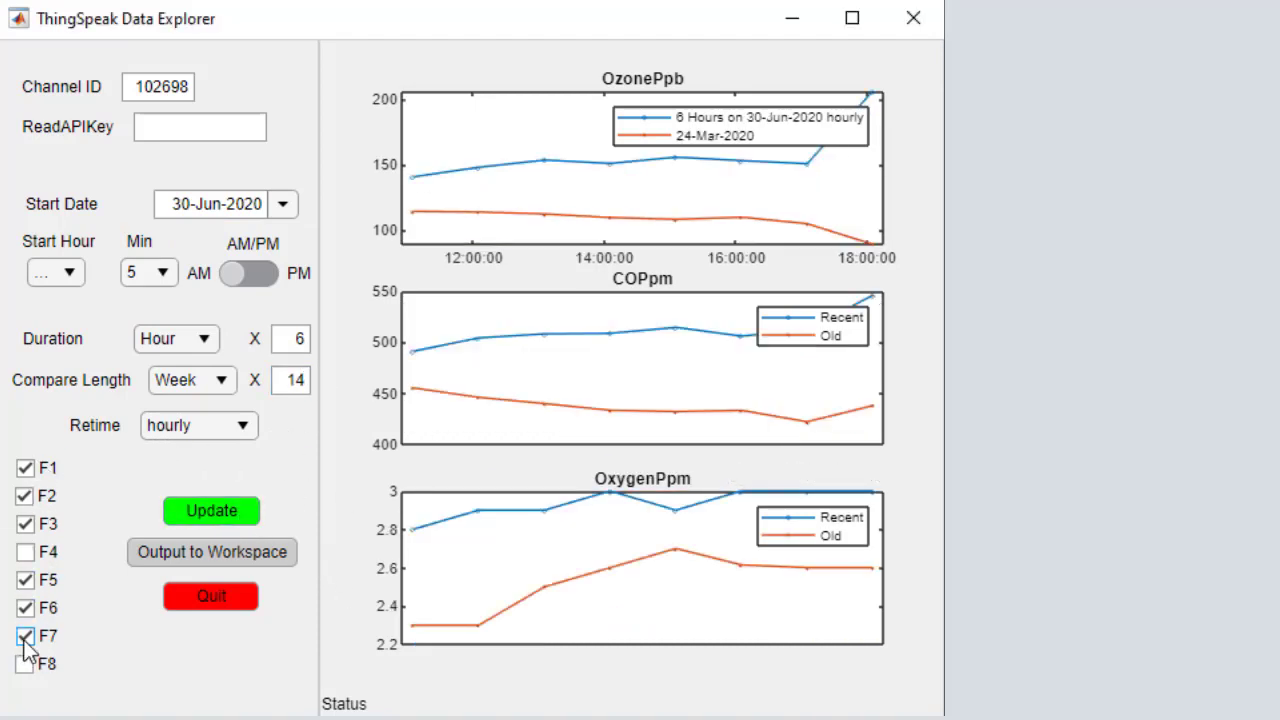
{"action": "left_click", "coordinate": [25, 524]}
{"action": "left_click", "coordinate": [25, 496]}
{"action": "left_click", "coordinate": [25, 468]}
{"action": "left_click", "coordinate": [201, 510]}
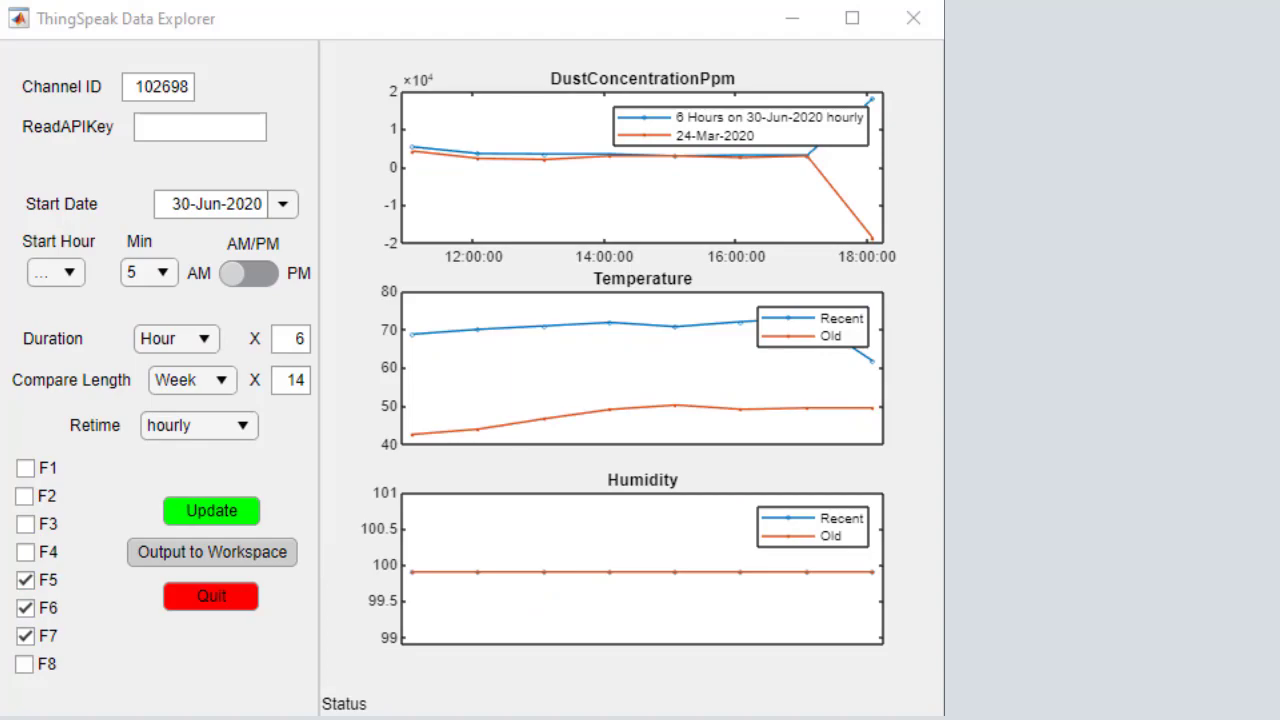